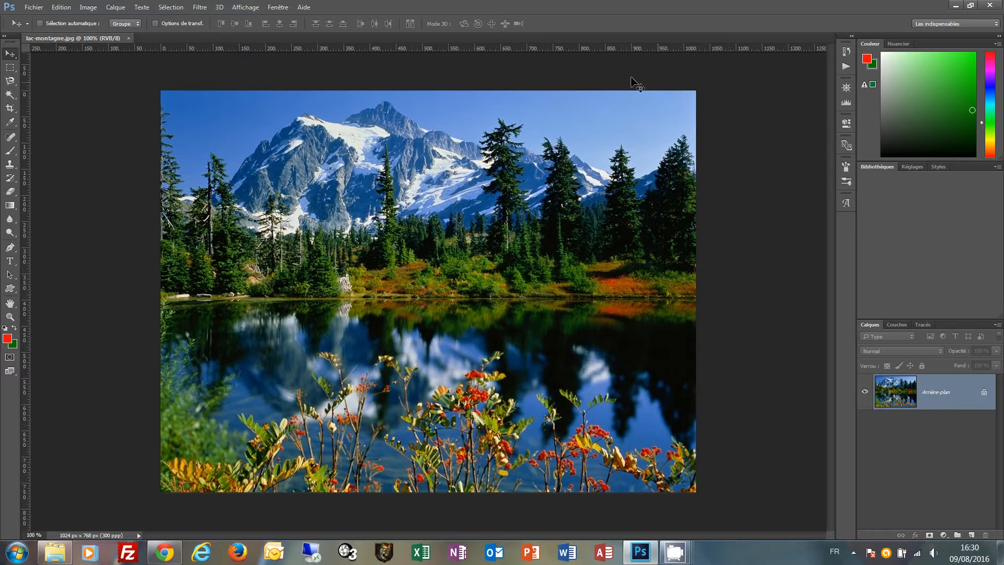
Show the Actions panel and examine the commands contained in the "Cadre en bois - 50 pixels" default action.
left_click(278, 7)
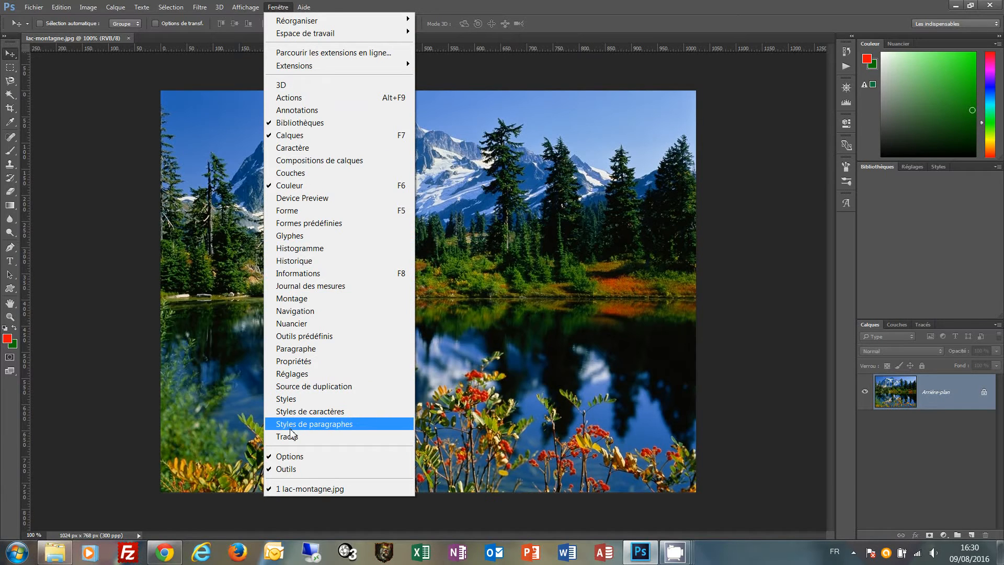
left_click(558, 4)
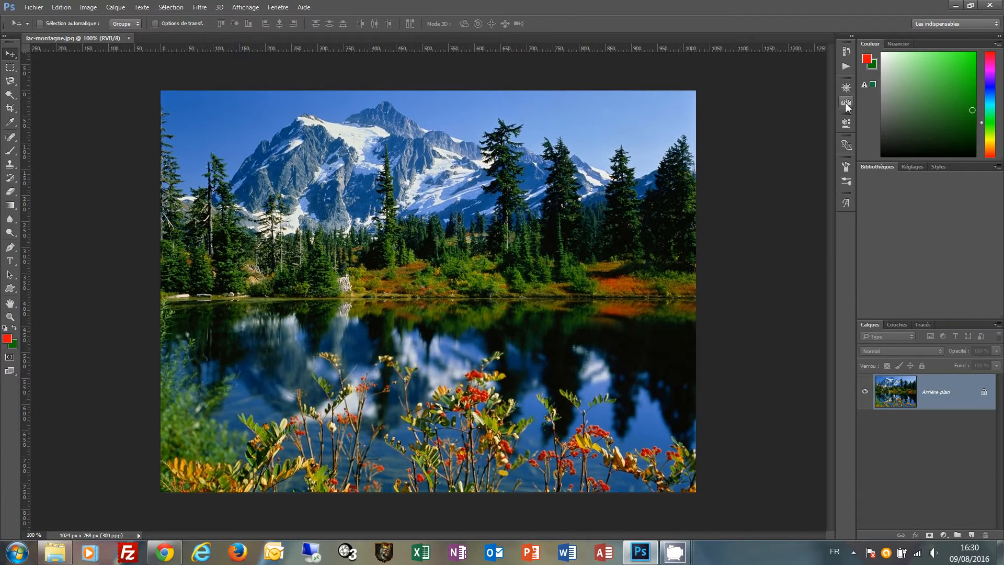
left_click(846, 67)
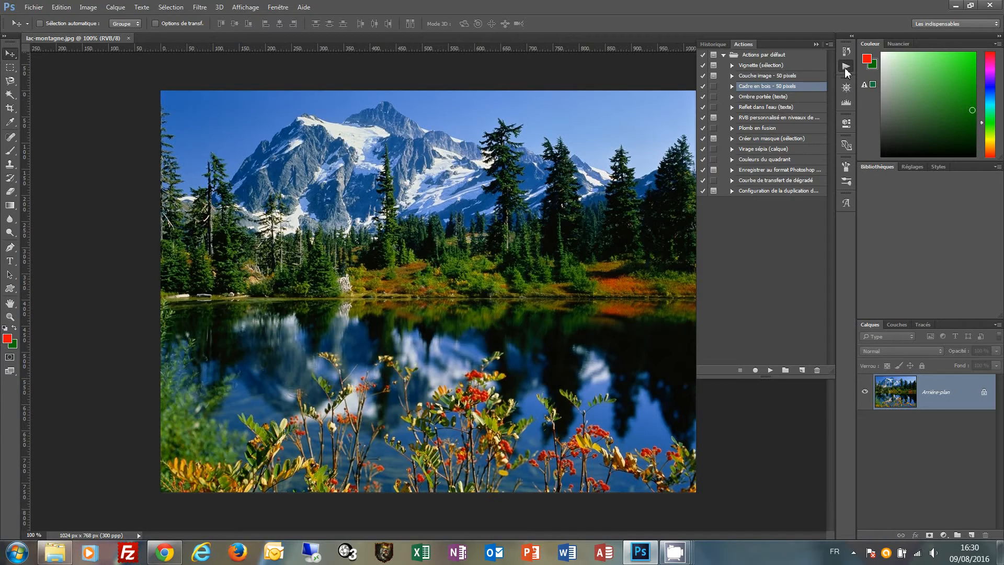
left_click(760, 271)
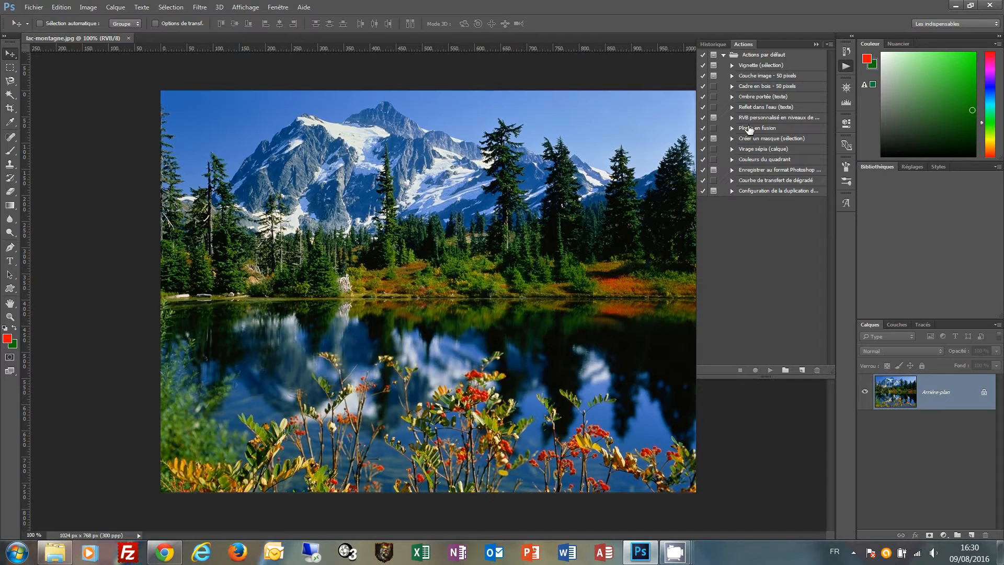
left_click(732, 86)
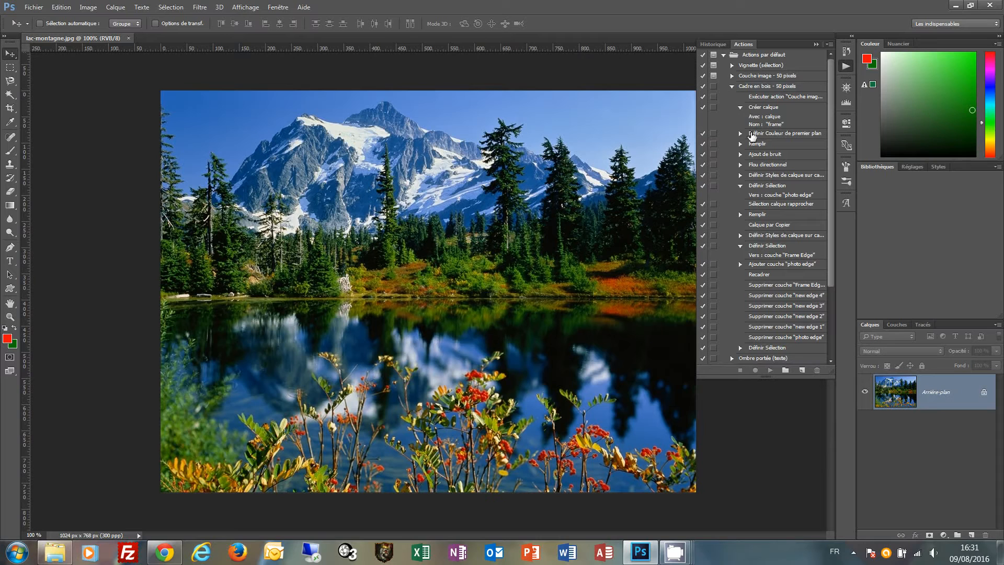
left_click(733, 87)
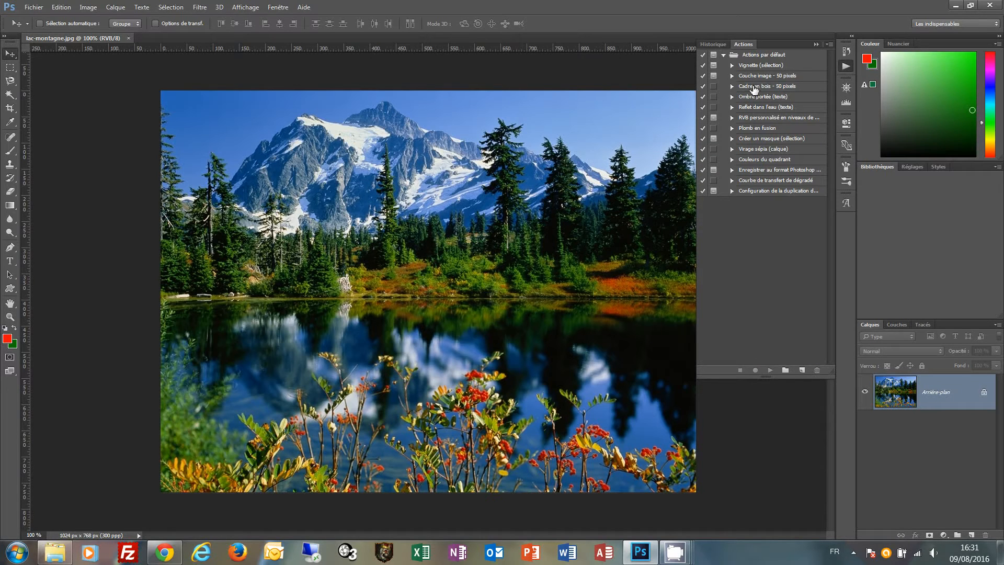
Run the "Cadre en bois - 50 pixels" action on the photo, accept its minimum-size notice and collapse the Actions panel.
left_click(754, 89)
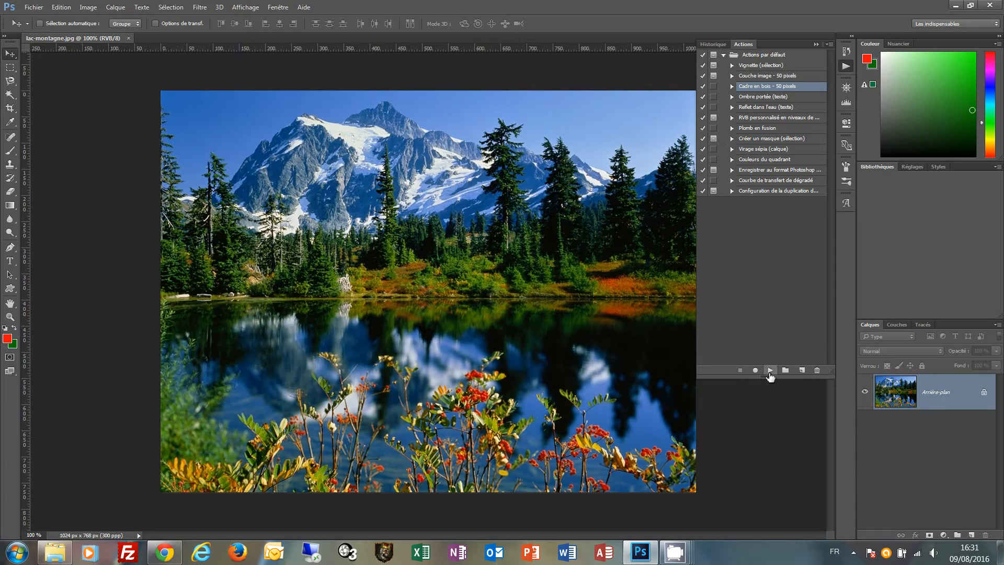
left_click(771, 370)
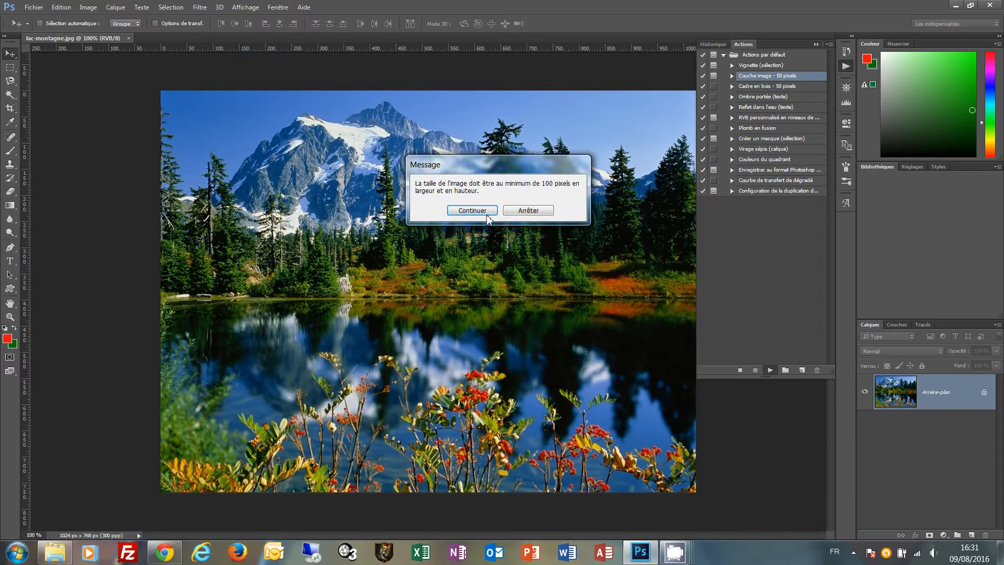
left_click(472, 210)
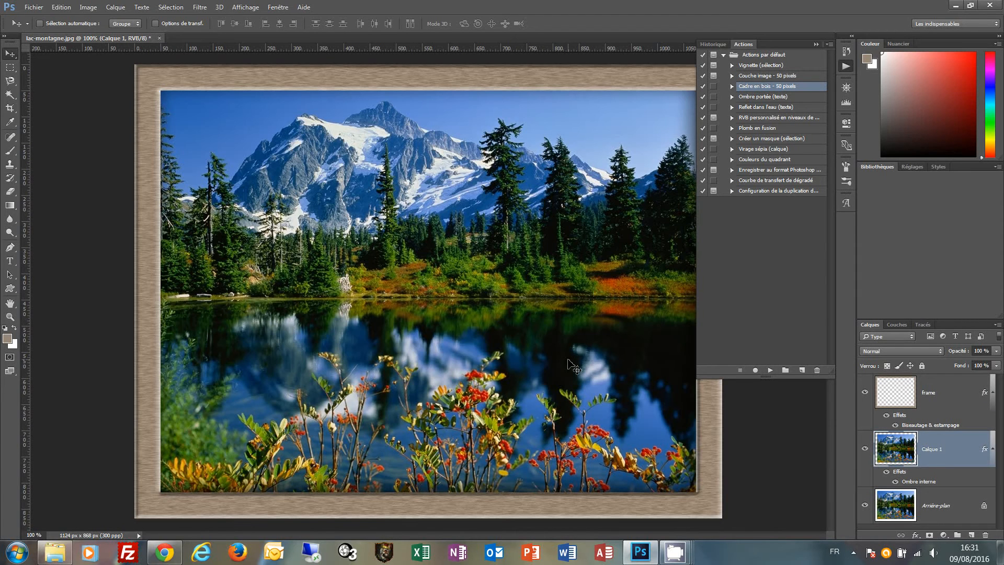
left_click(816, 44)
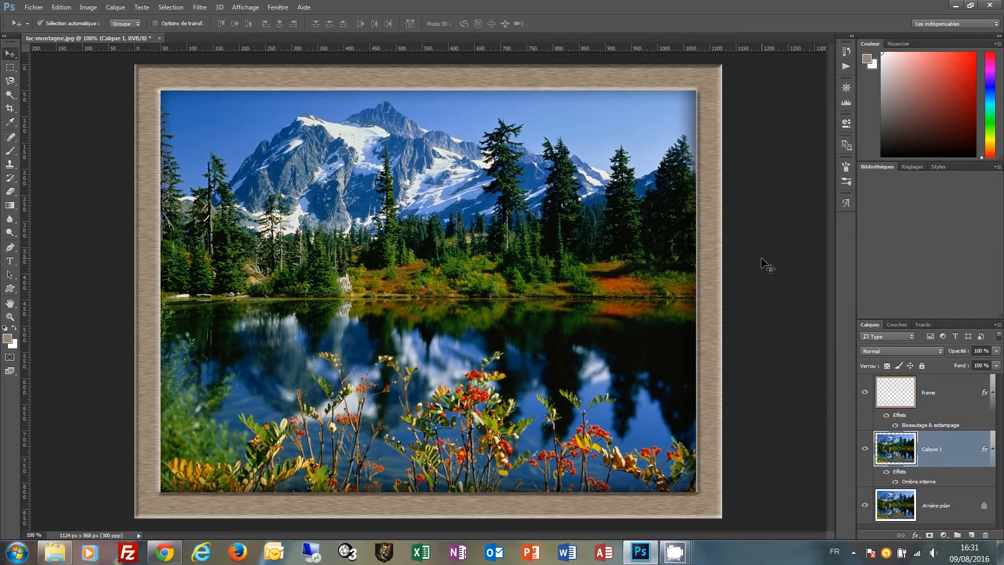
Close the framed image without saving and reopen the original lac-montagne.jpg from the 10-cadres folder.
key("ctrl+w")
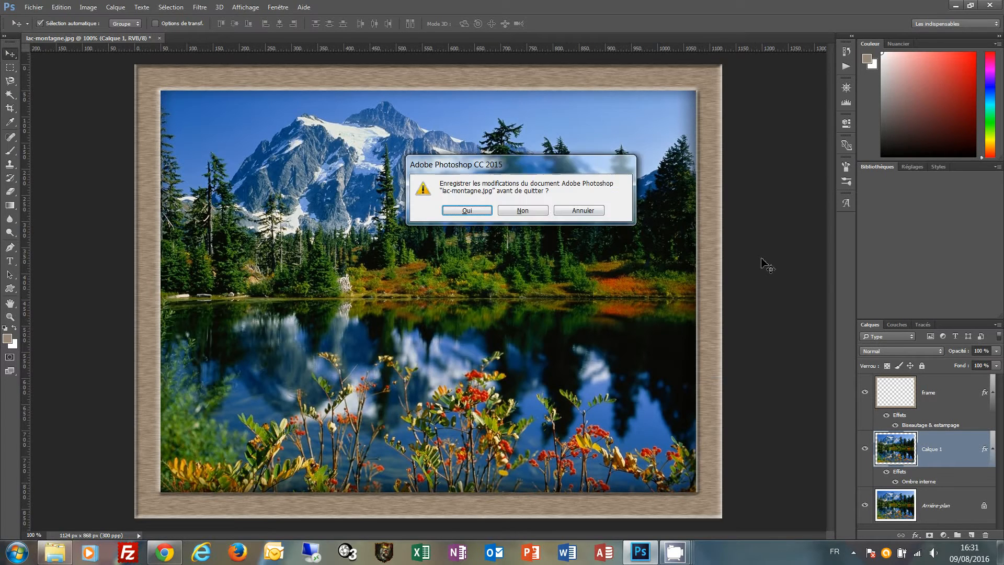
left_click(539, 212)
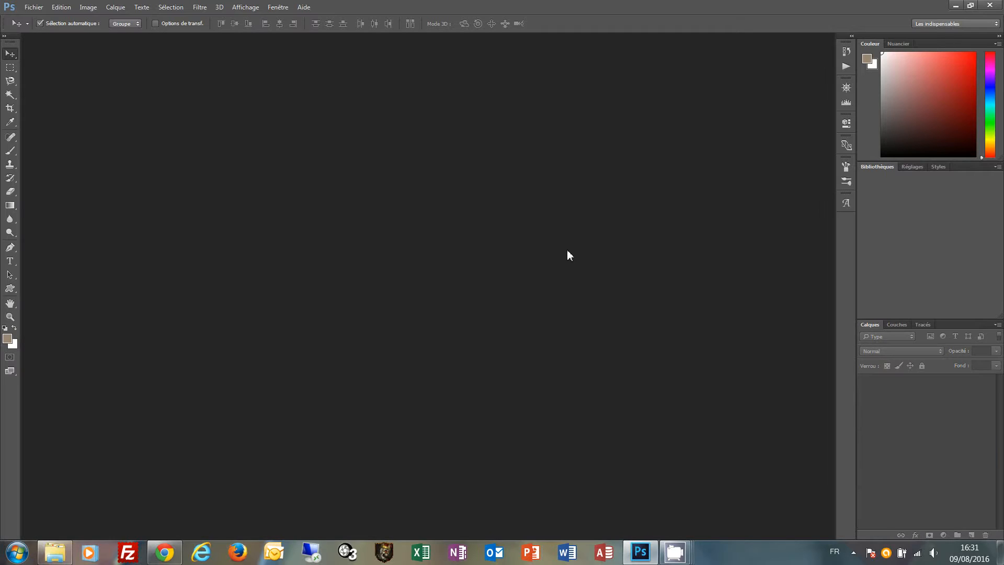
double_click(568, 251)
left_click(944, 112)
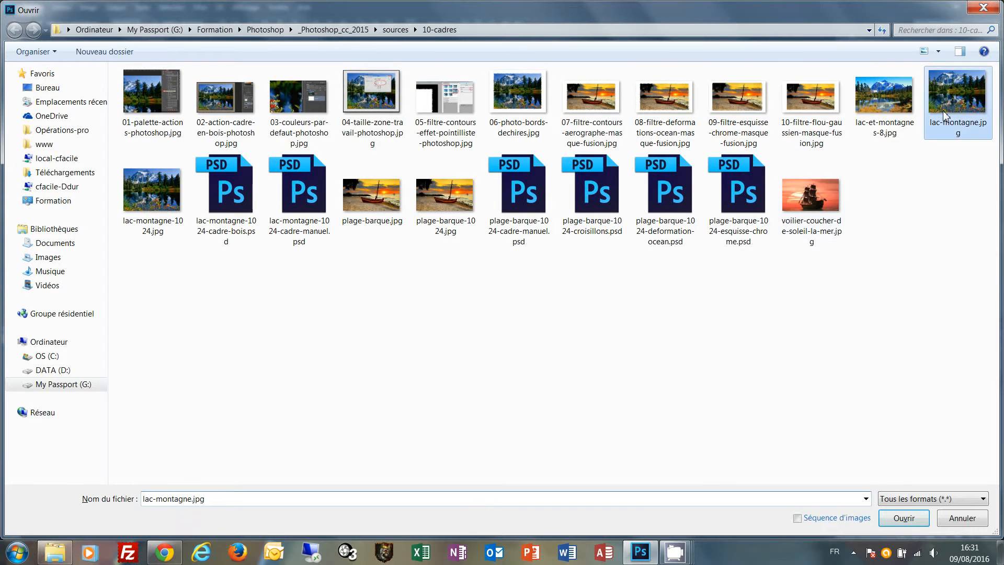
double_click(946, 115)
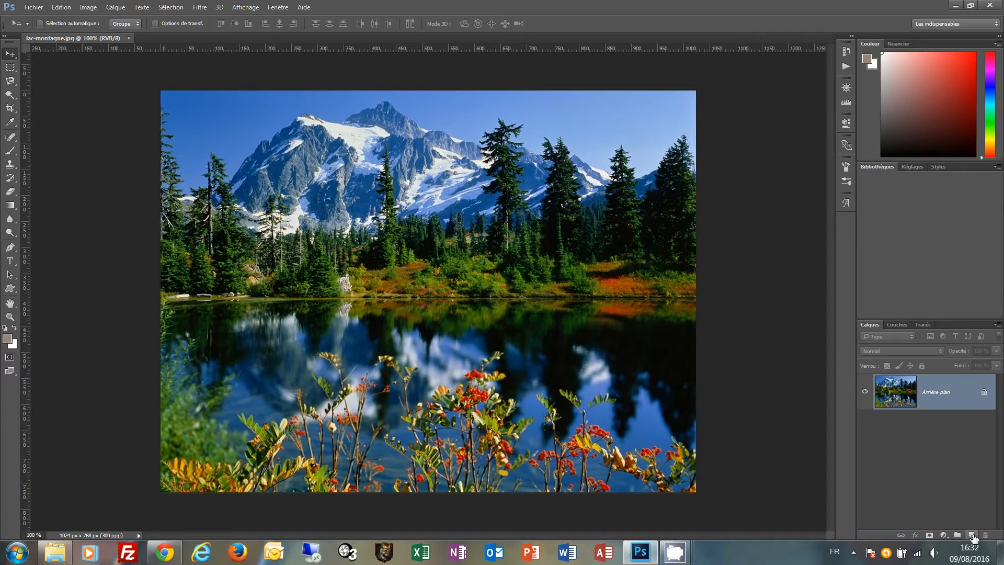
Add a new empty layer and convert the locked Arrière-plan into a normal layer with the default name Calque 0.
left_click(972, 536)
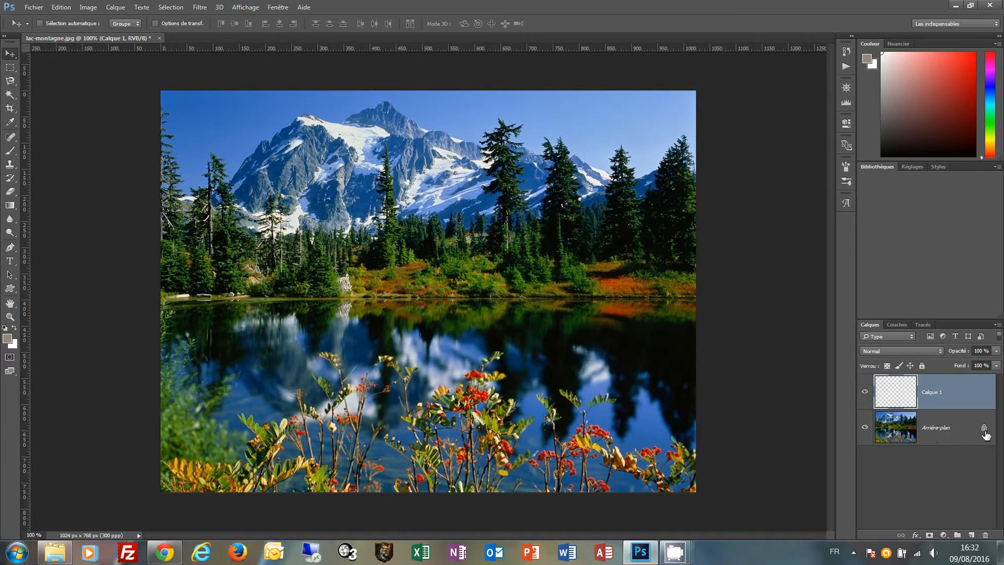
double_click(934, 433)
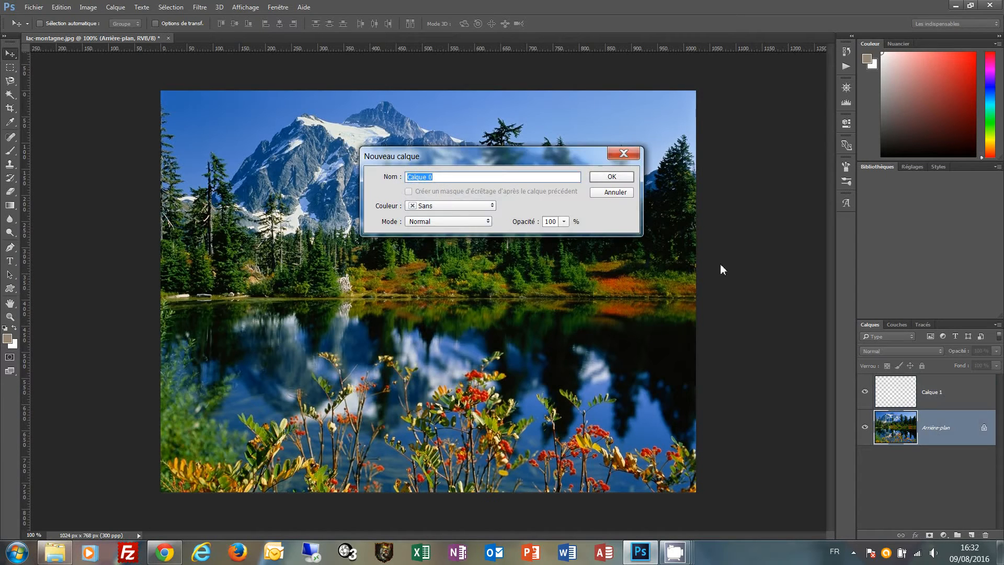
left_click(612, 177)
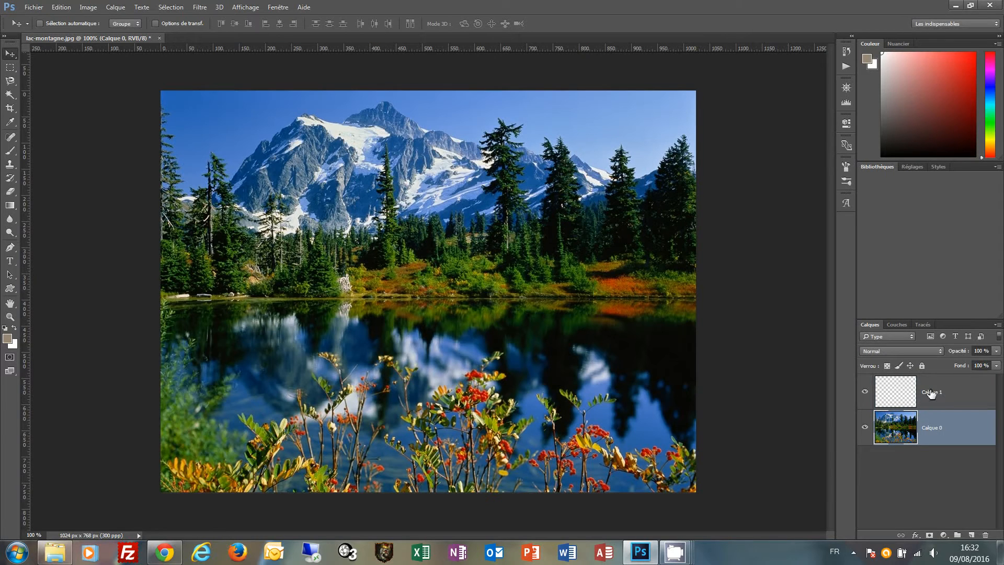
Place the empty layer Calque 1 beneath the photo layer and fill it with the default white background colour.
left_click_drag(930, 398, 927, 457)
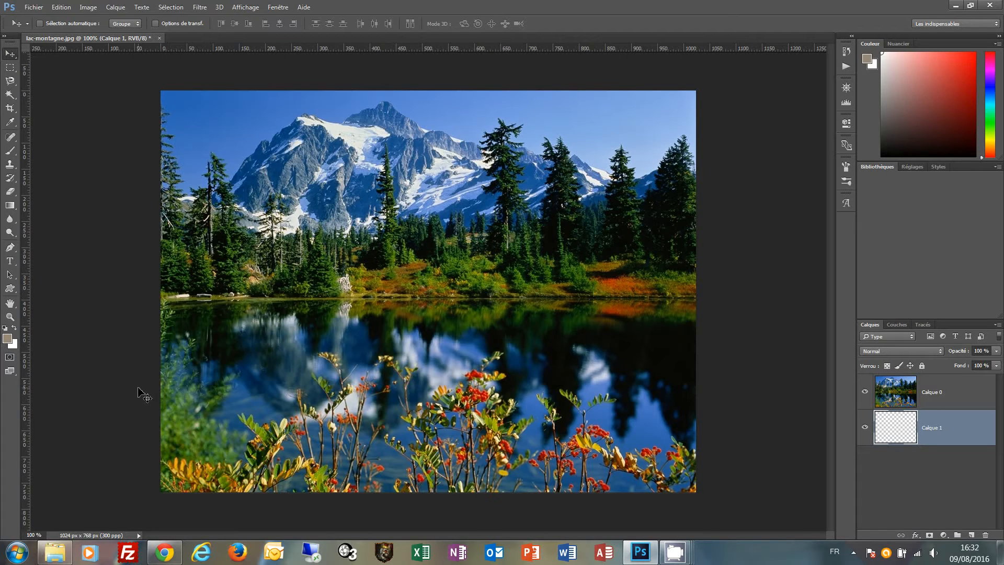
key("d")
key("ctrl+BackSpace")
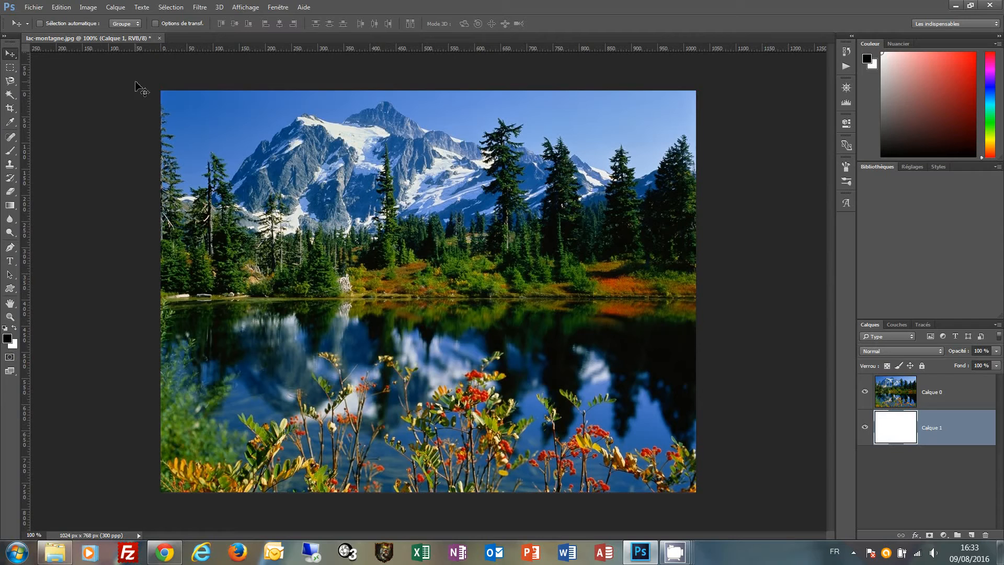
Enlarge the canvas to 115 % in both width and height, keeping the image centred.
left_click(90, 10)
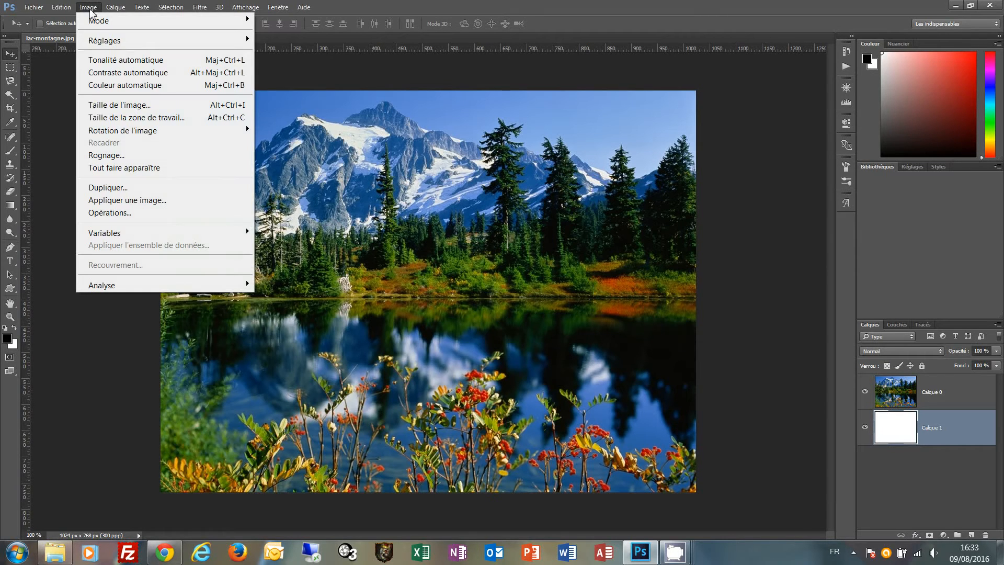
left_click(123, 118)
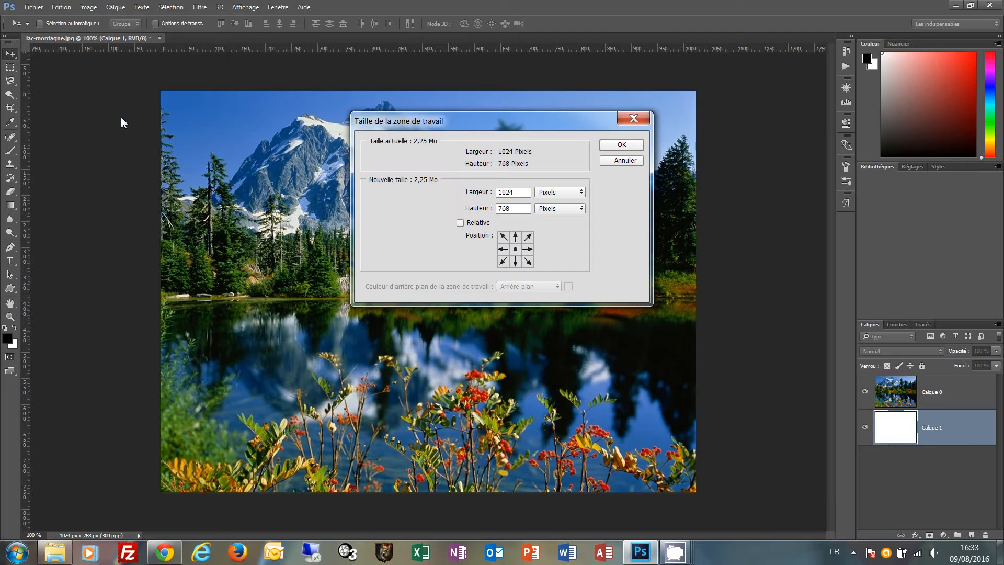
left_click(564, 208)
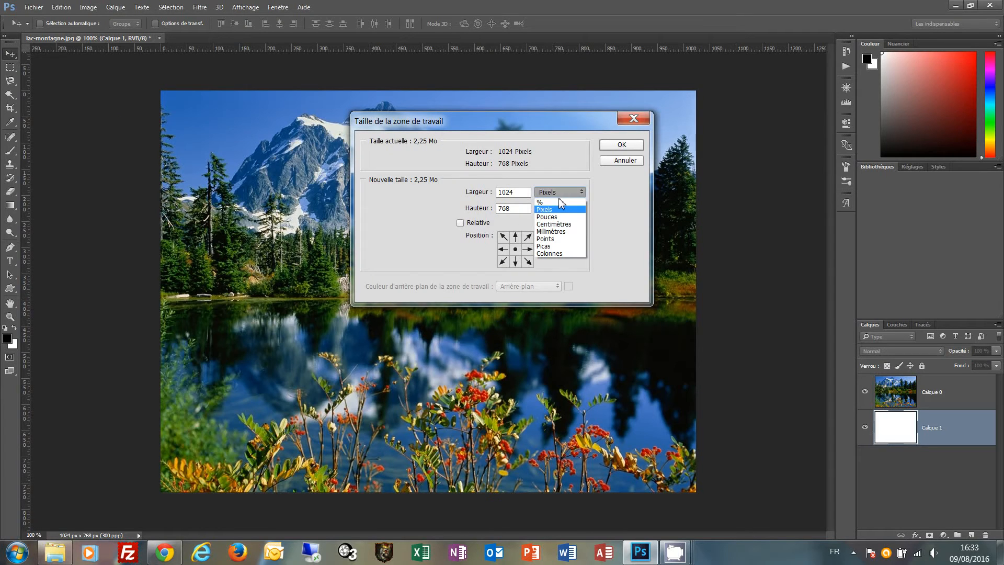
left_click(559, 208)
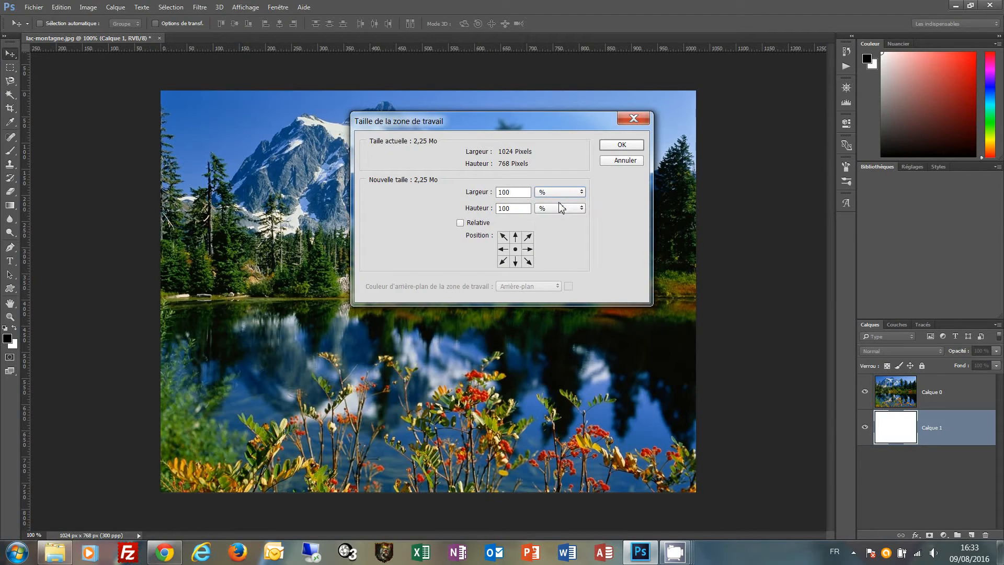
double_click(508, 192)
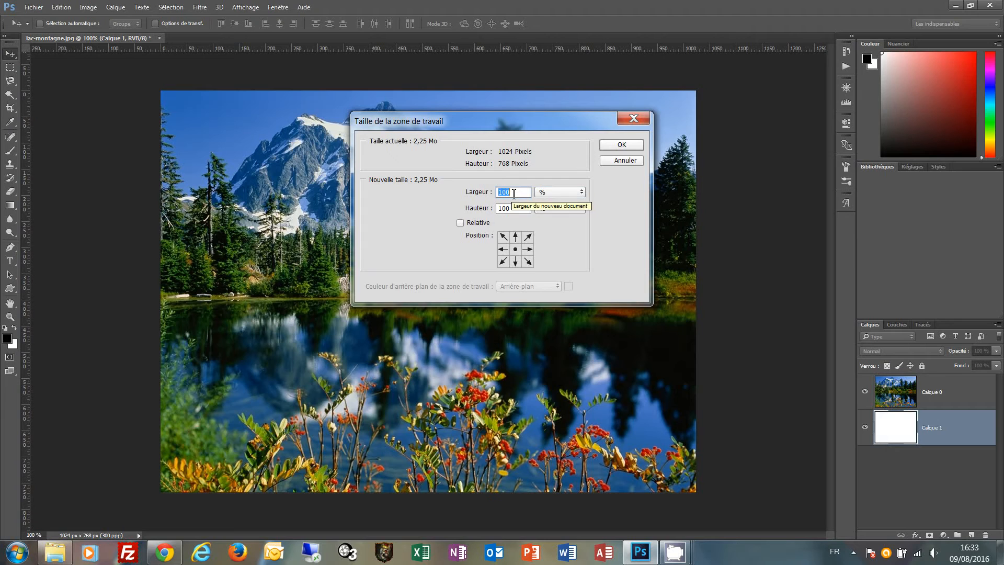
type("115")
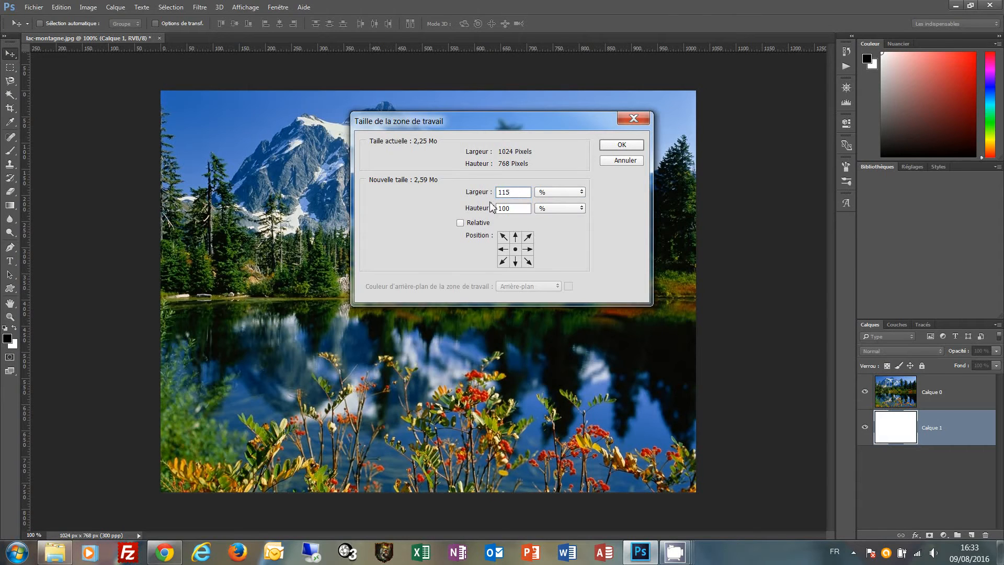
double_click(503, 210)
type("115")
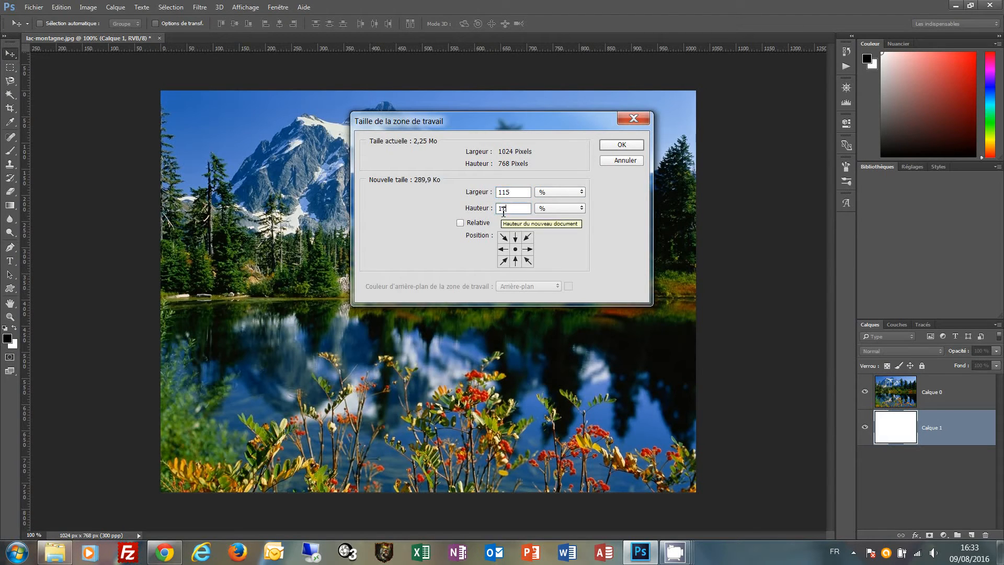
left_click(626, 148)
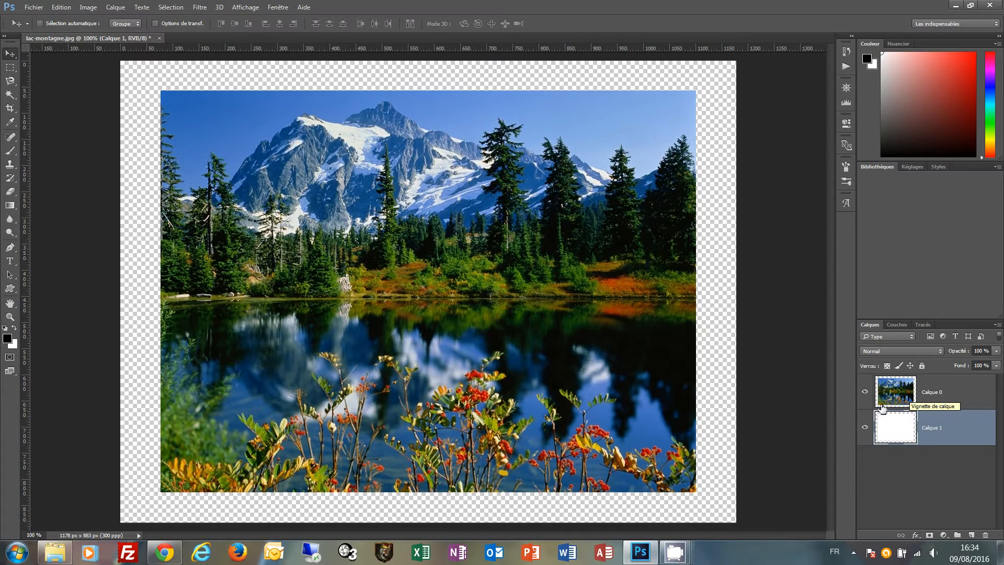
With Calque 1 active, load the outline of photo layer Calque 0 as a selection, contracted by 25 pixels and inverted.
key("ctrl")
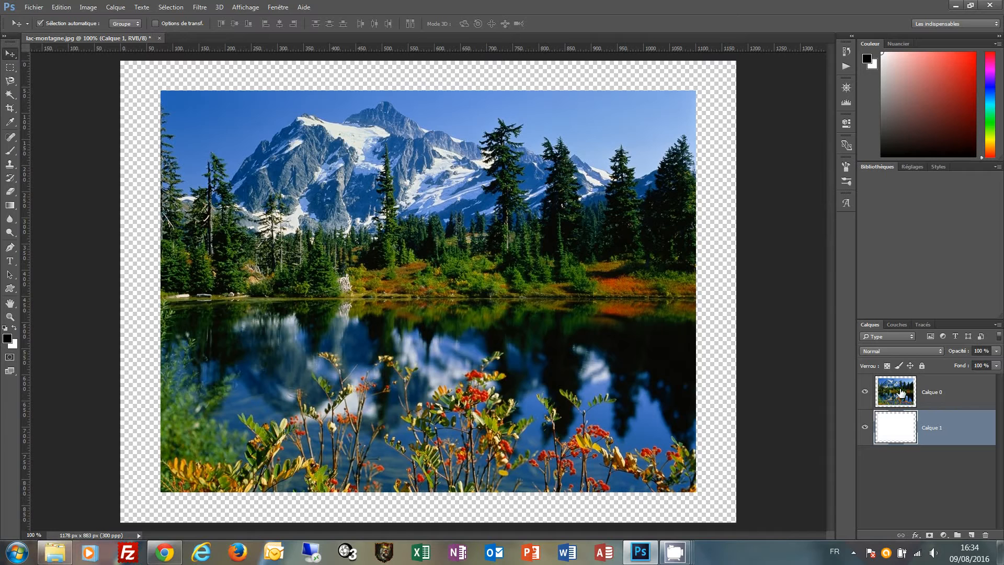
left_click(900, 393, "ctrl")
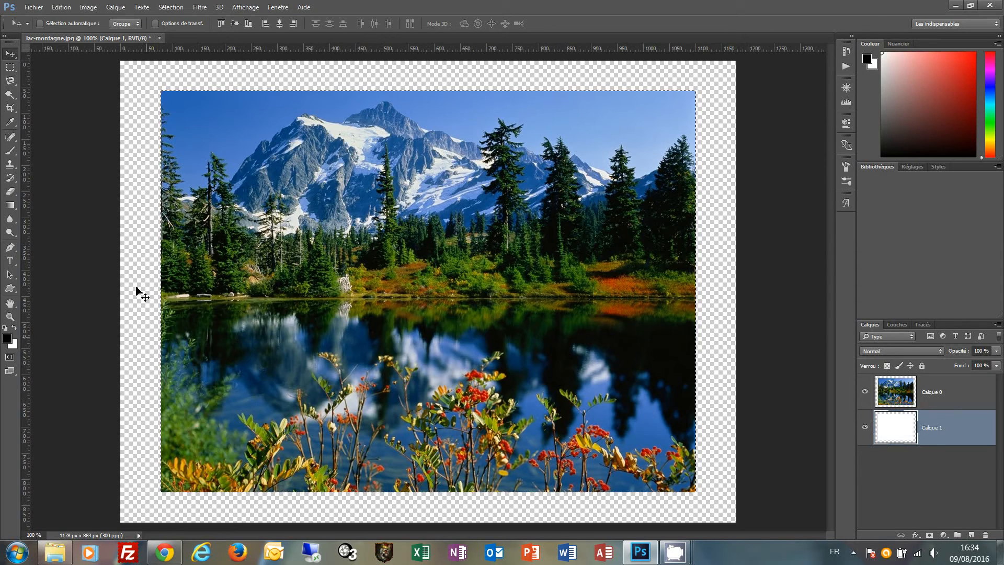
left_click(170, 8)
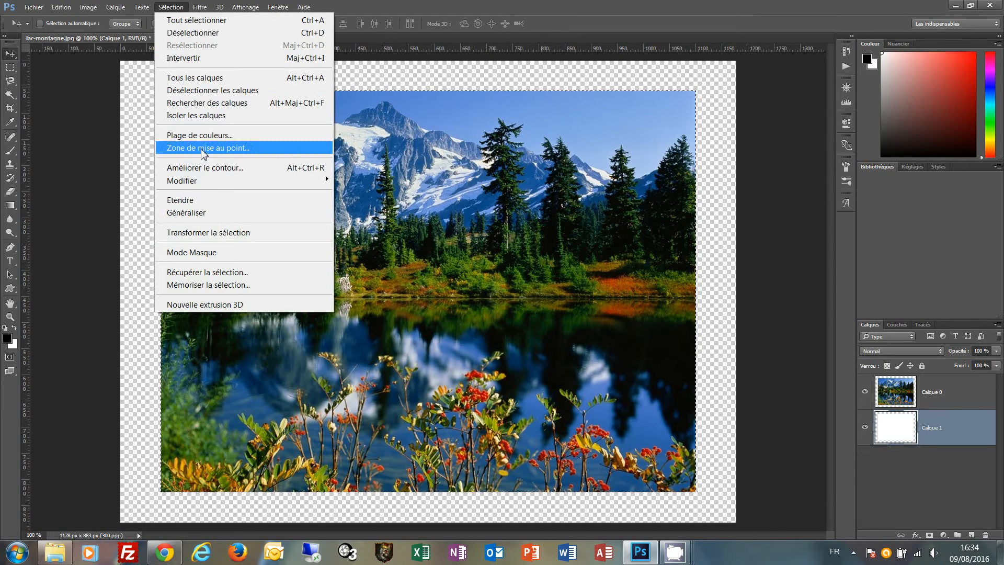
mouse_move(205, 180)
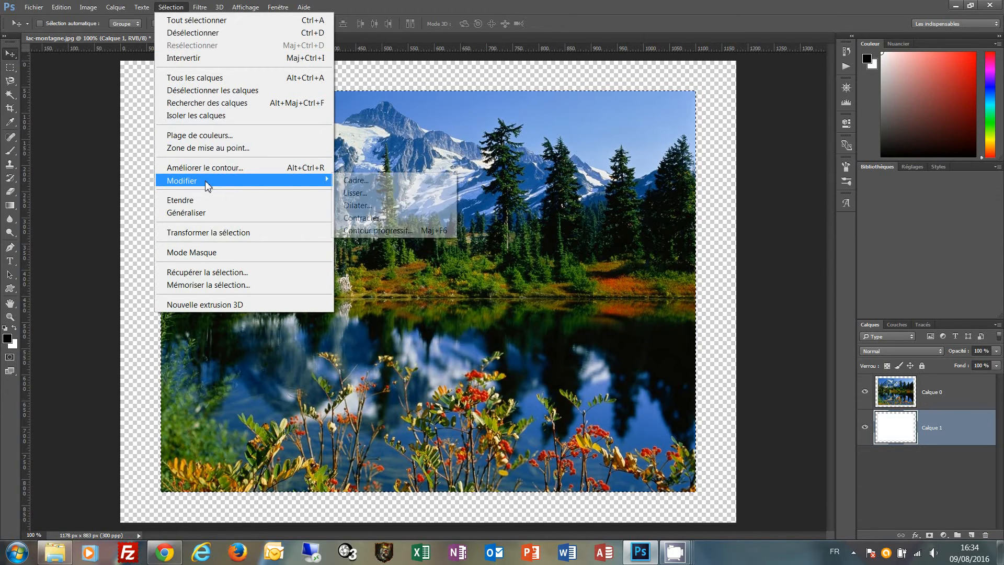
left_click(377, 218)
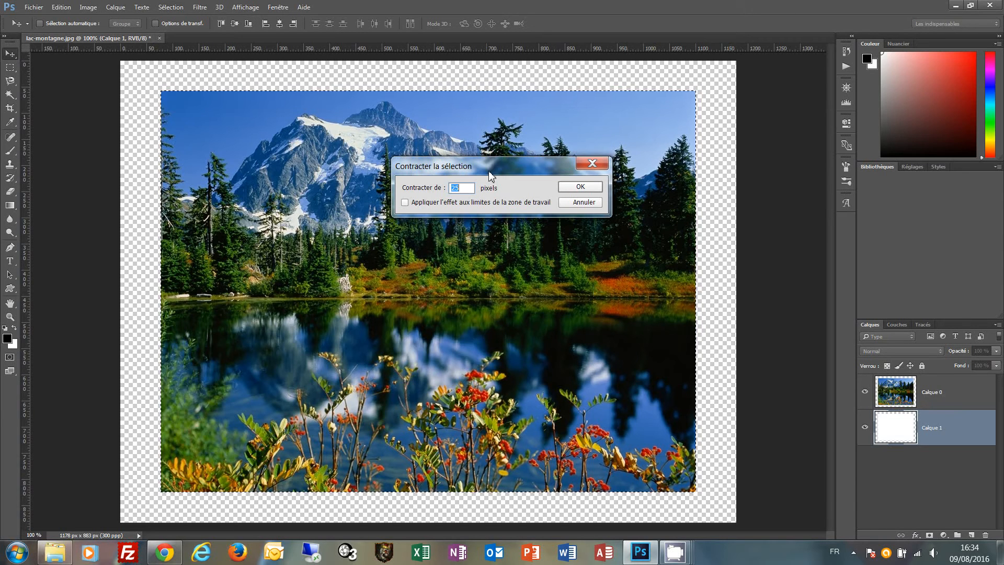
left_click_drag(490, 170, 486, 180)
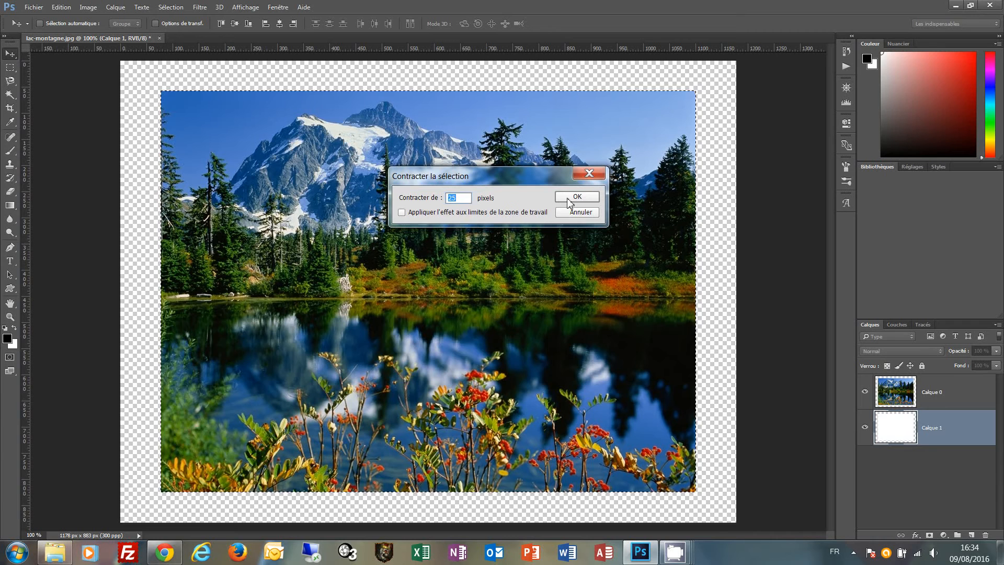
left_click(569, 202)
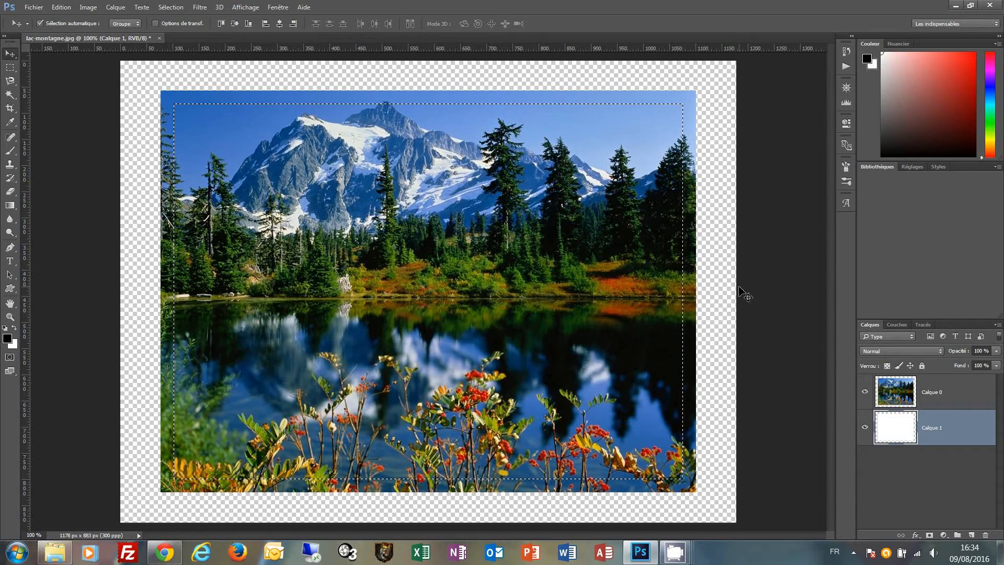
key("ctrl")
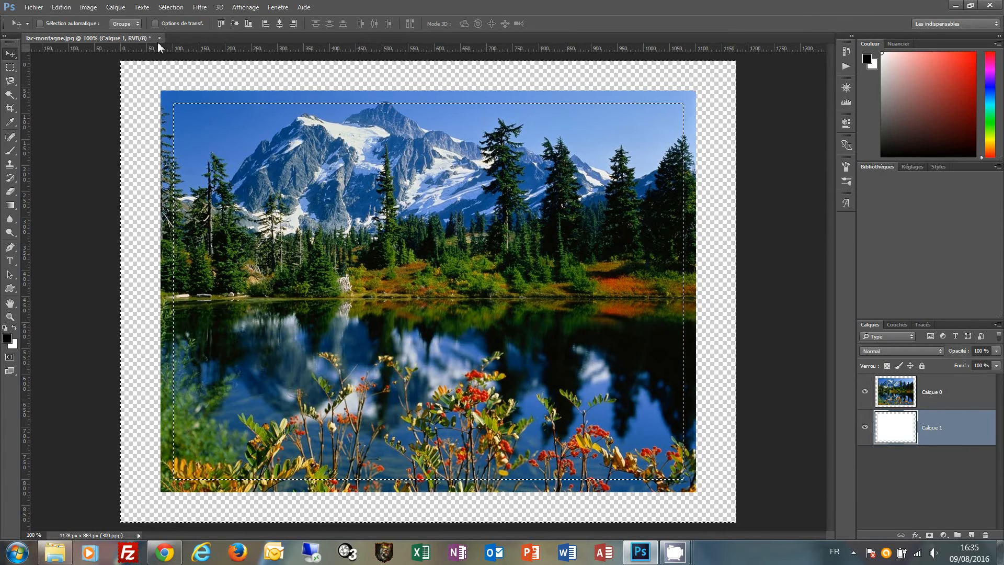
left_click(117, 9)
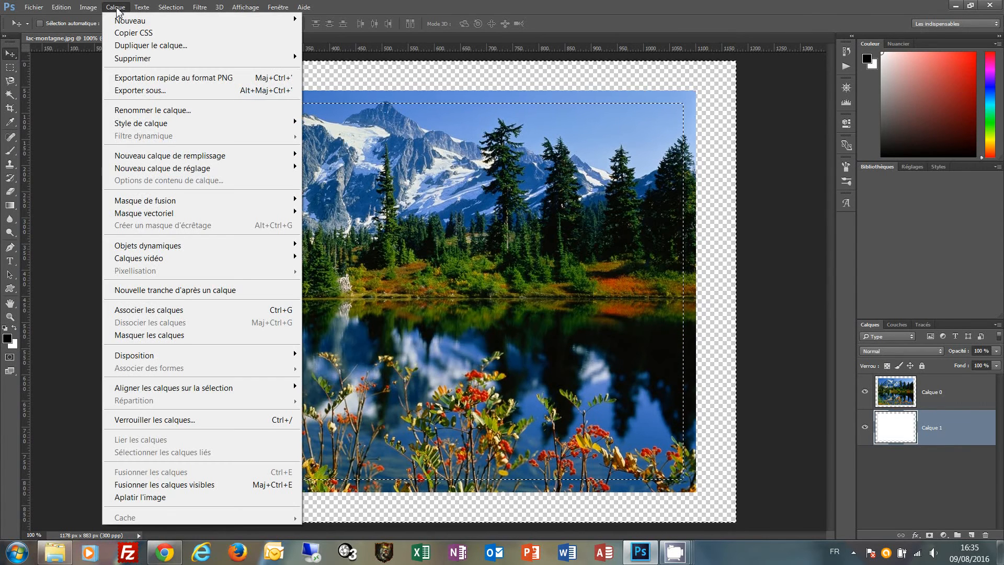
mouse_move(251, 200)
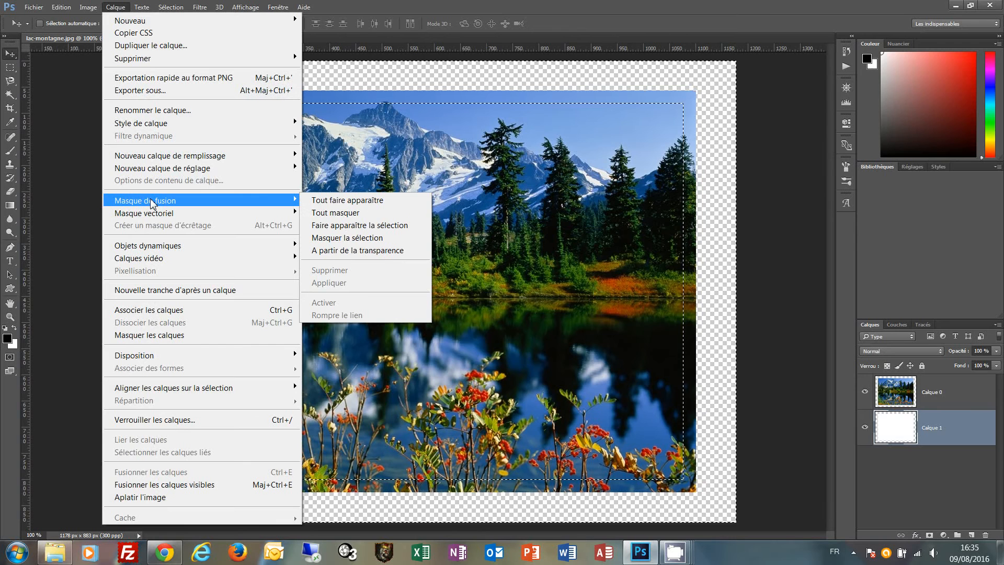
left_click(367, 238)
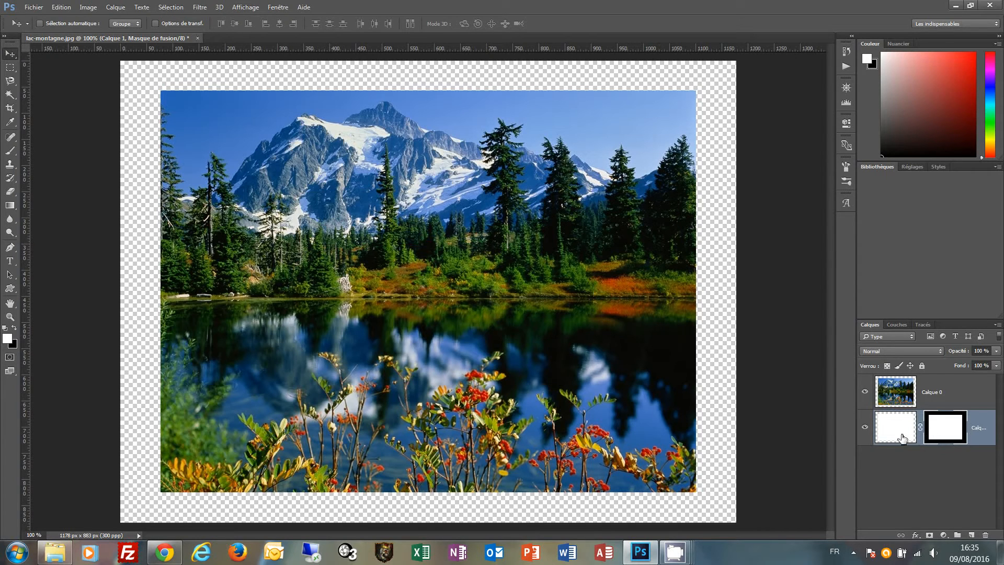
key("ctrl")
key("ctrl+z")
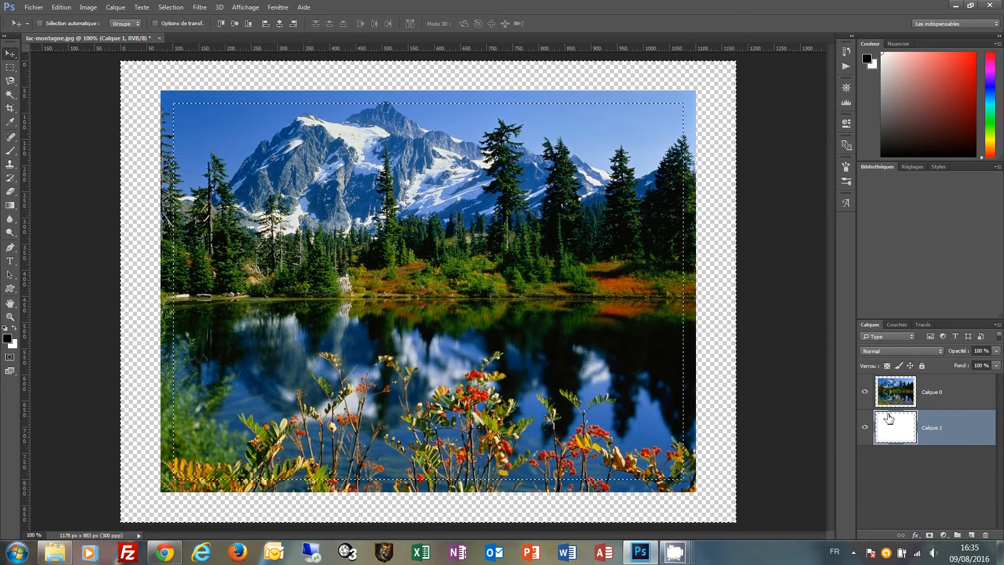
Add a layer mask to photo layer Calque 0 that hides the selected border area.
left_click(908, 389)
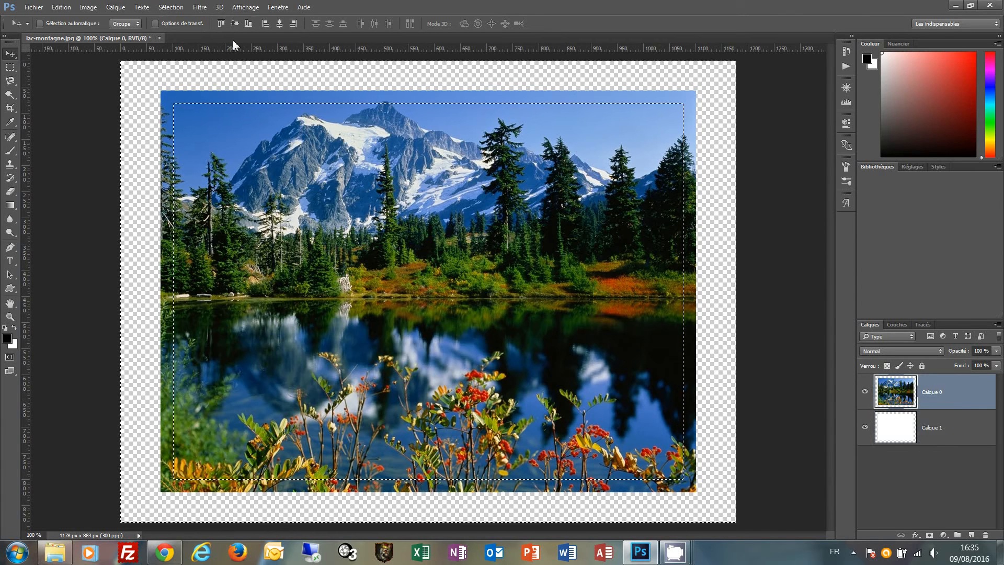
left_click(116, 7)
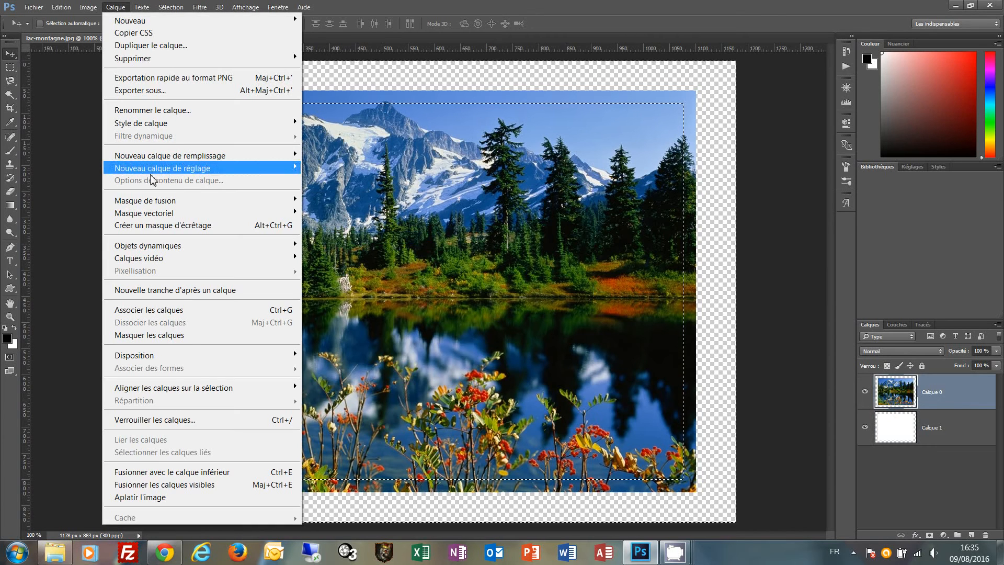
mouse_move(154, 202)
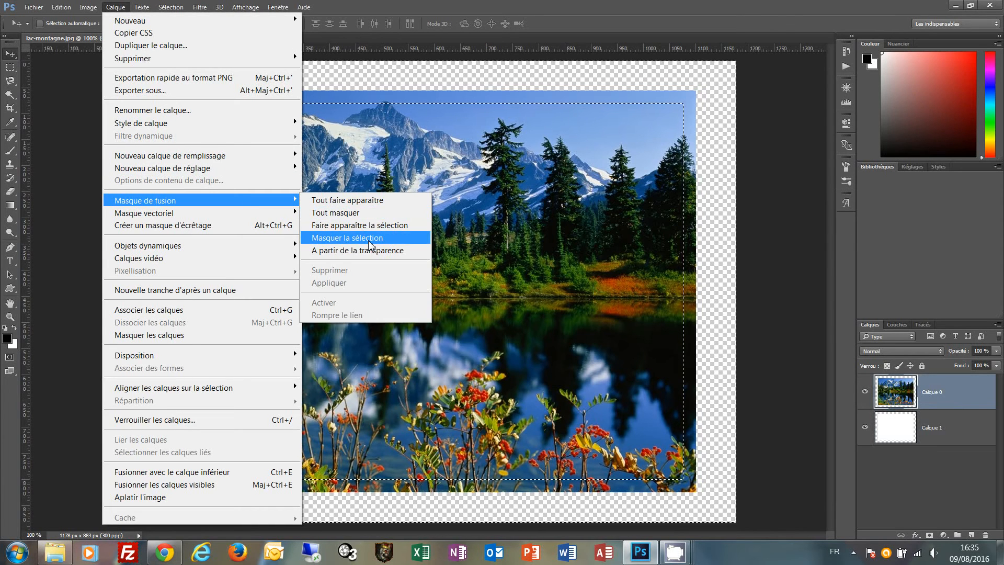
left_click(369, 226)
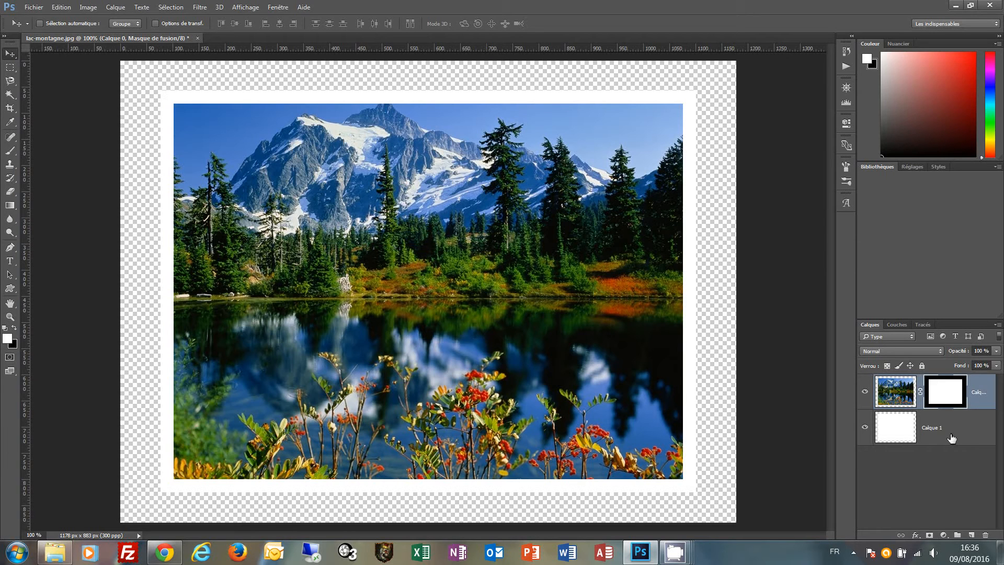
Load the Calque 0 layer mask as a selection and choose the Effet pointilliste filter from the Filter Gallery's Contours group.
left_click_drag(943, 396, 945, 398)
left_click(944, 398, "ctrl")
left_click(201, 8)
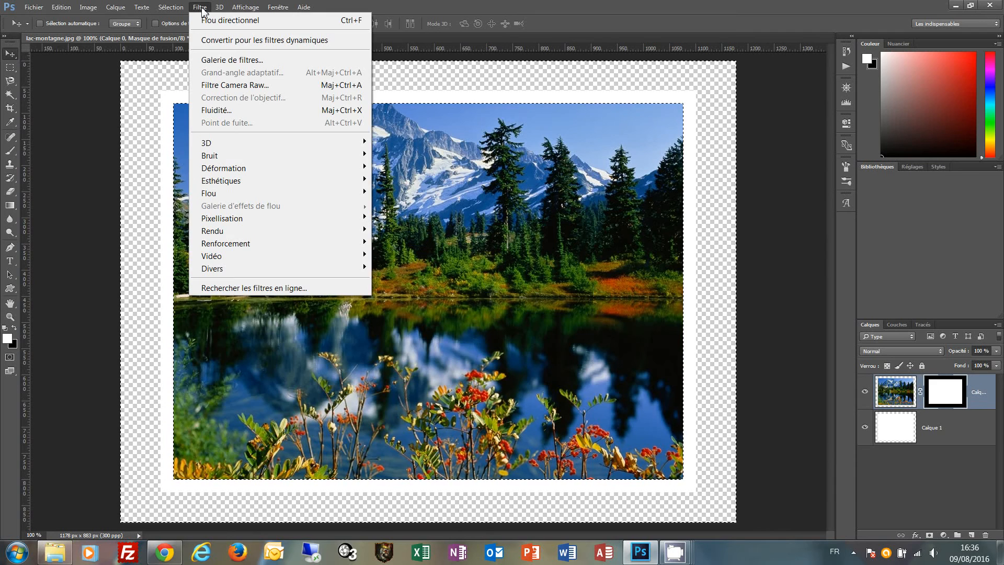
left_click(230, 62)
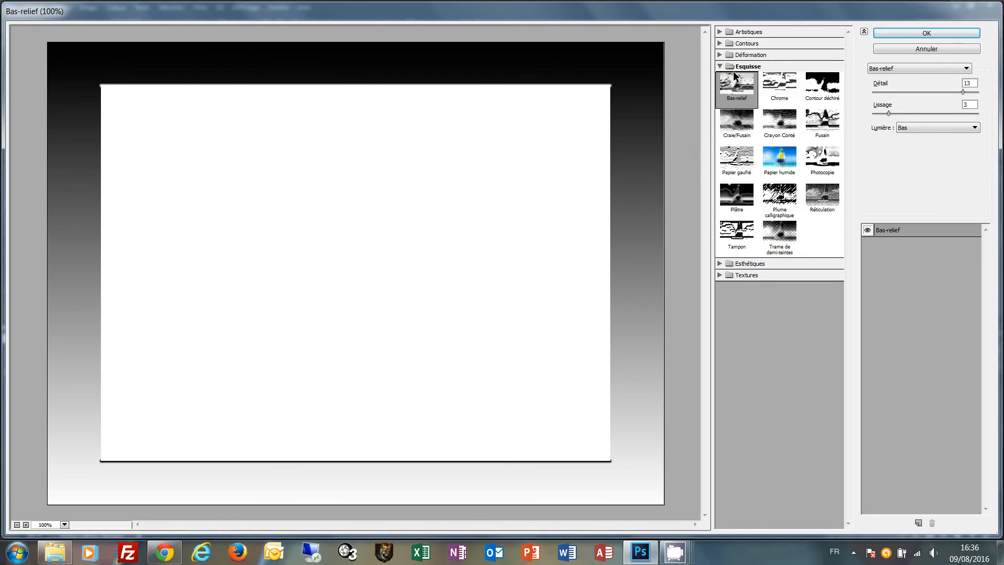
left_click(720, 43)
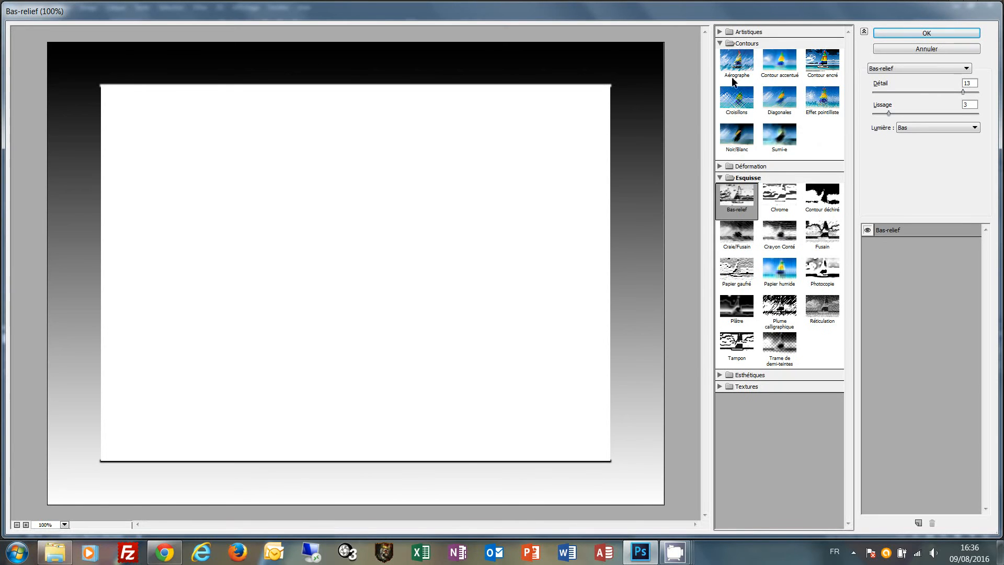
left_click(822, 101)
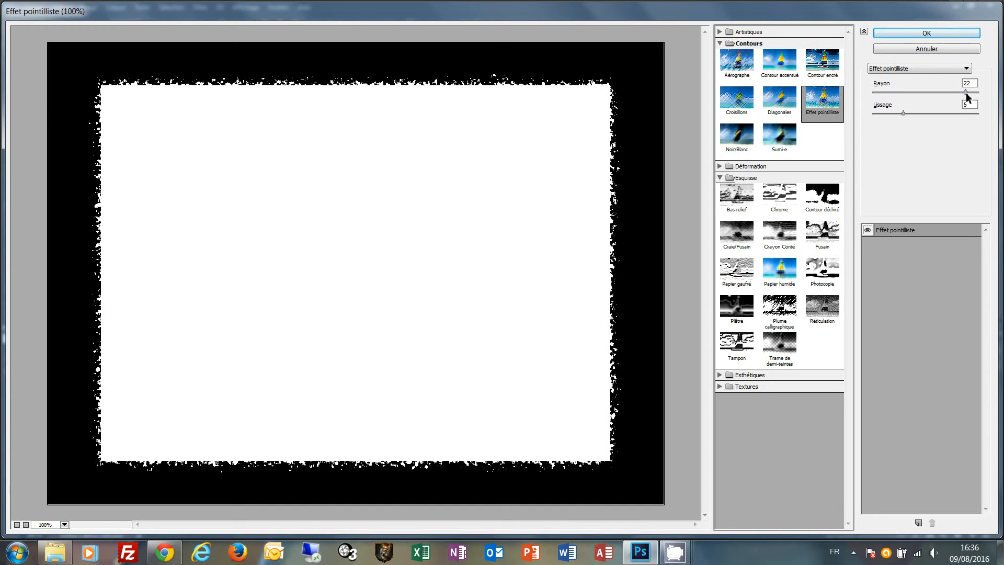
Apply Effet pointilliste to the mask with Rayon 22 and Lissage 5, and clear the selection.
mouse_move(966, 93)
left_mouse_down()
mouse_move(947, 94)
mouse_move(964, 93)
left_mouse_up()
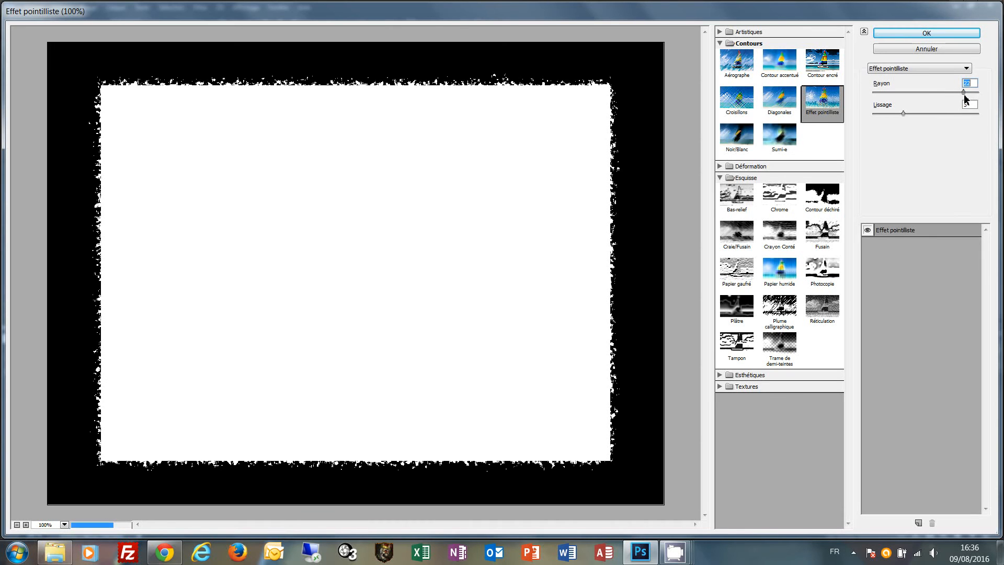
mouse_move(904, 114)
left_mouse_down()
mouse_move(916, 114)
mouse_move(899, 117)
left_mouse_up()
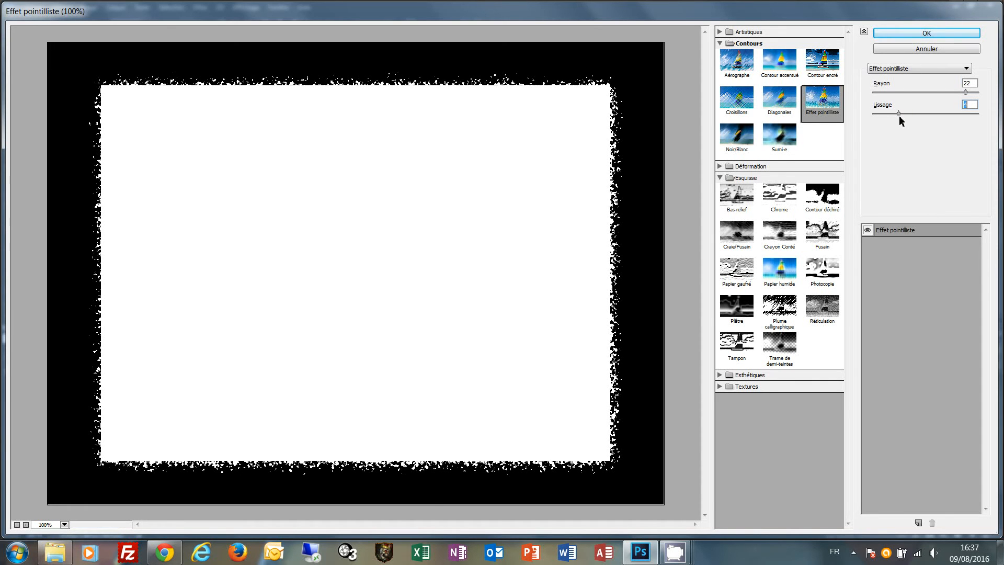
type("5")
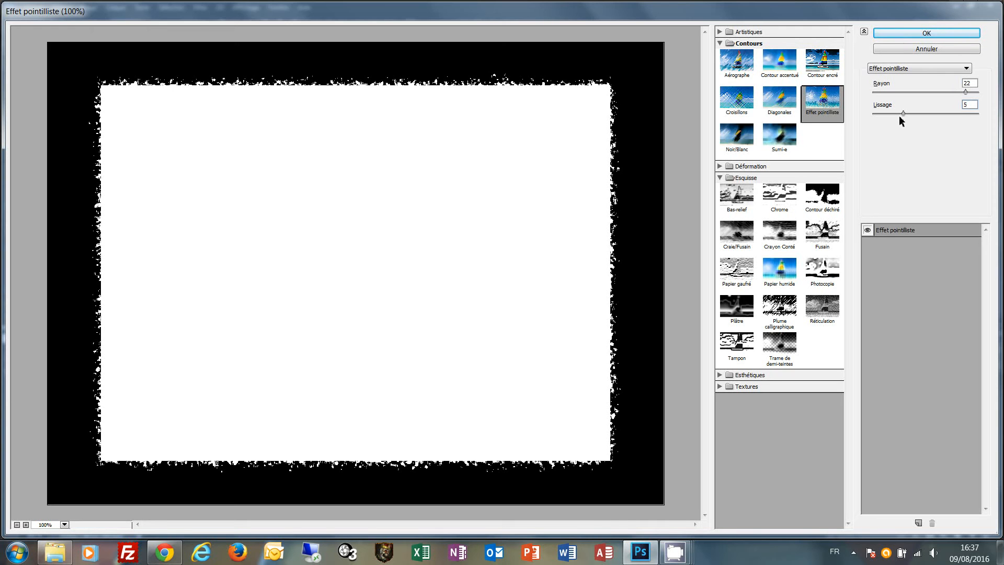
left_click(927, 33)
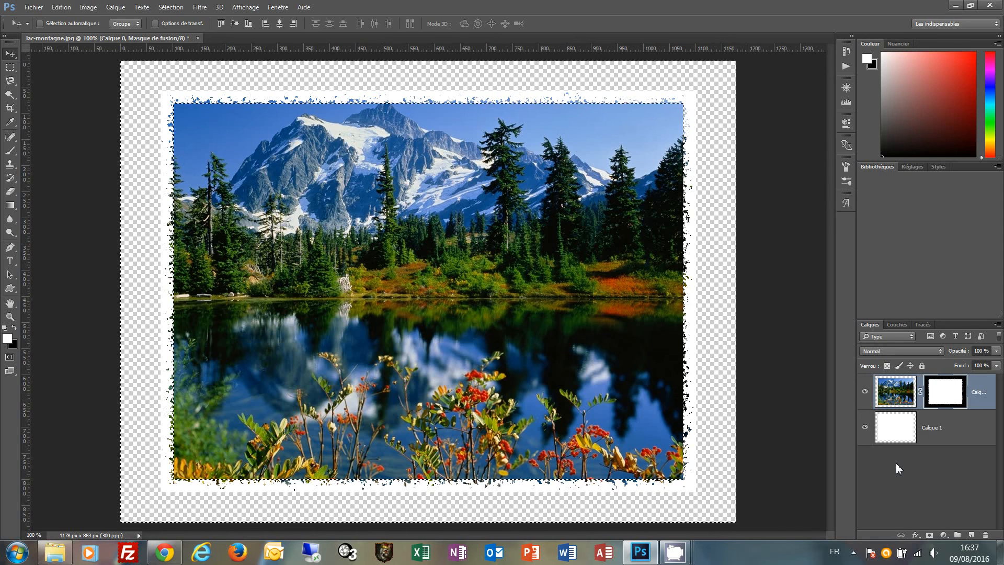
key("ctrl+d")
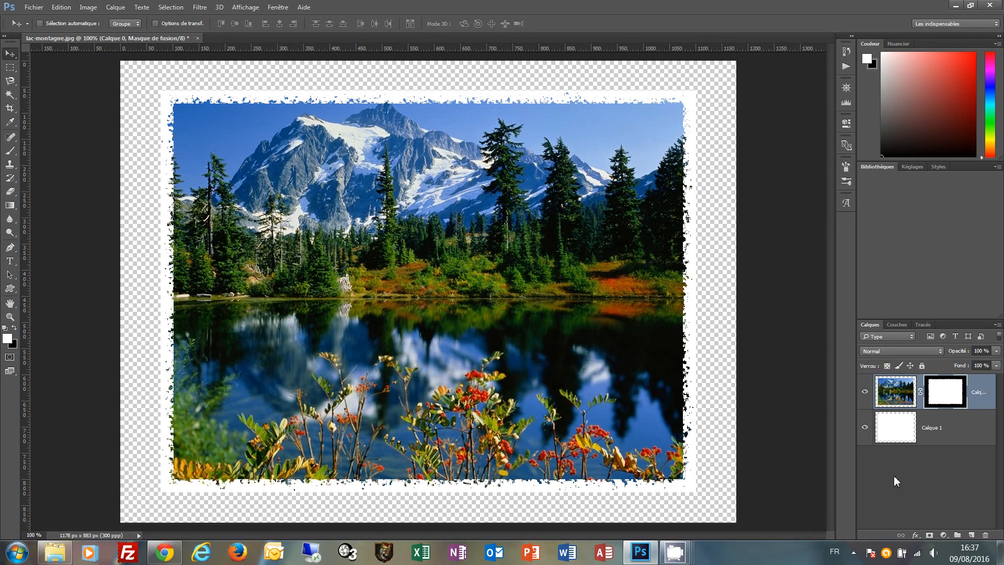
Select the whole canvas on Calque 1 and fill it with the white background colour.
left_click(925, 428)
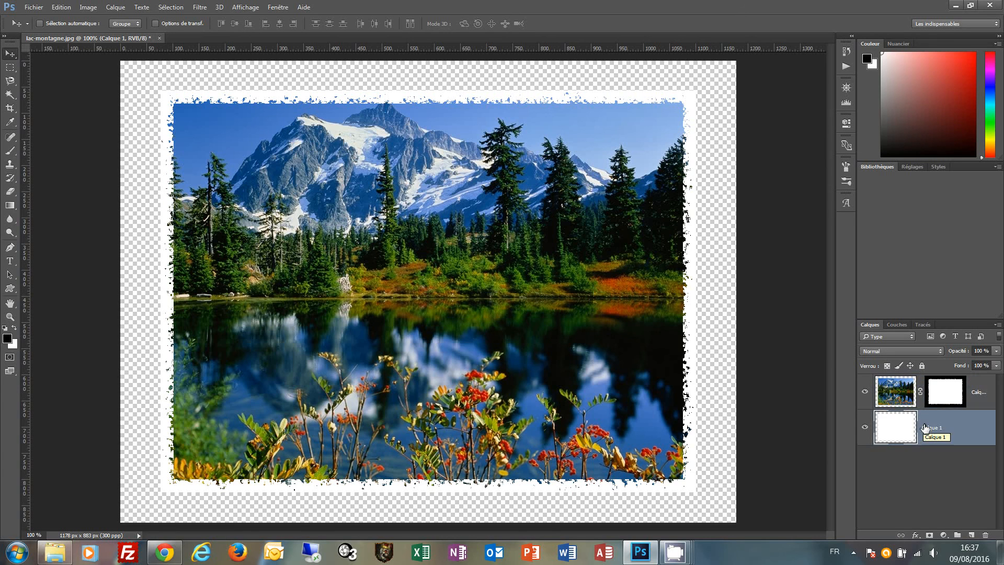
key("ctrl+a")
key("ctrl+BackSpace")
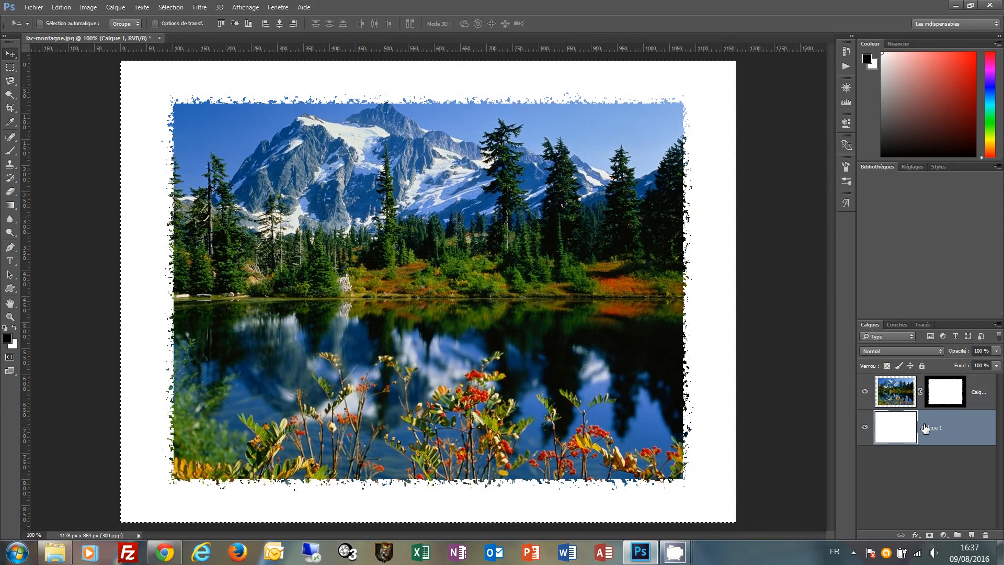